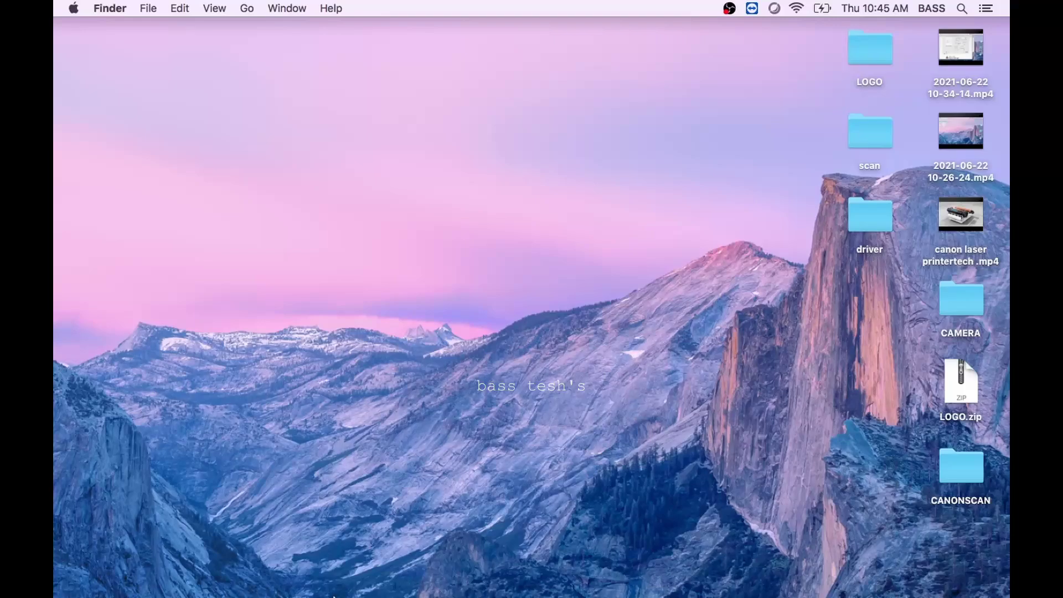
Search Google in Safari for 'CANON G 640 DRIVER'.
click(308, 574)
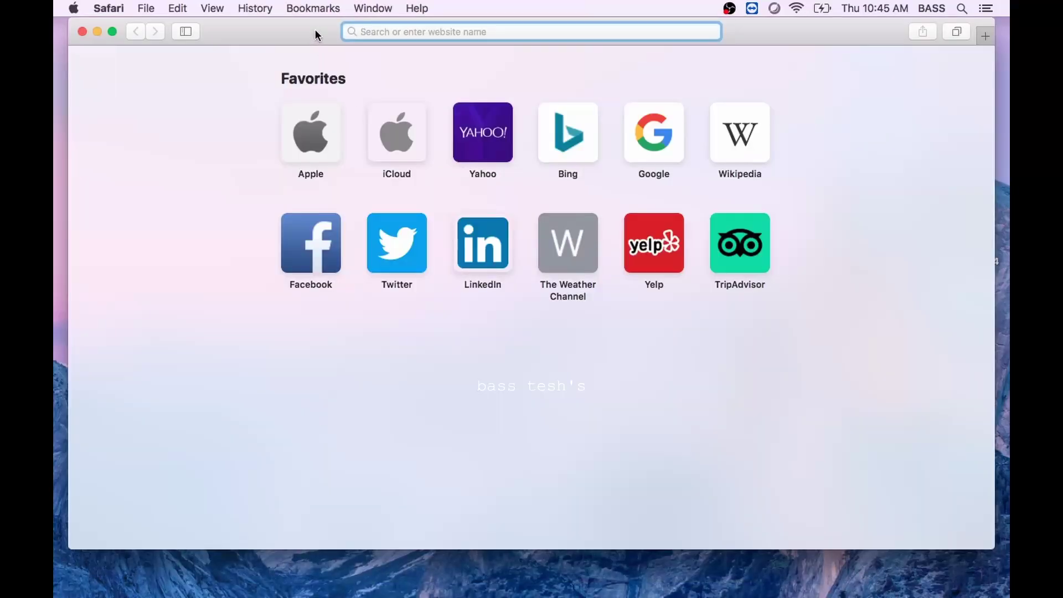
text(CA)
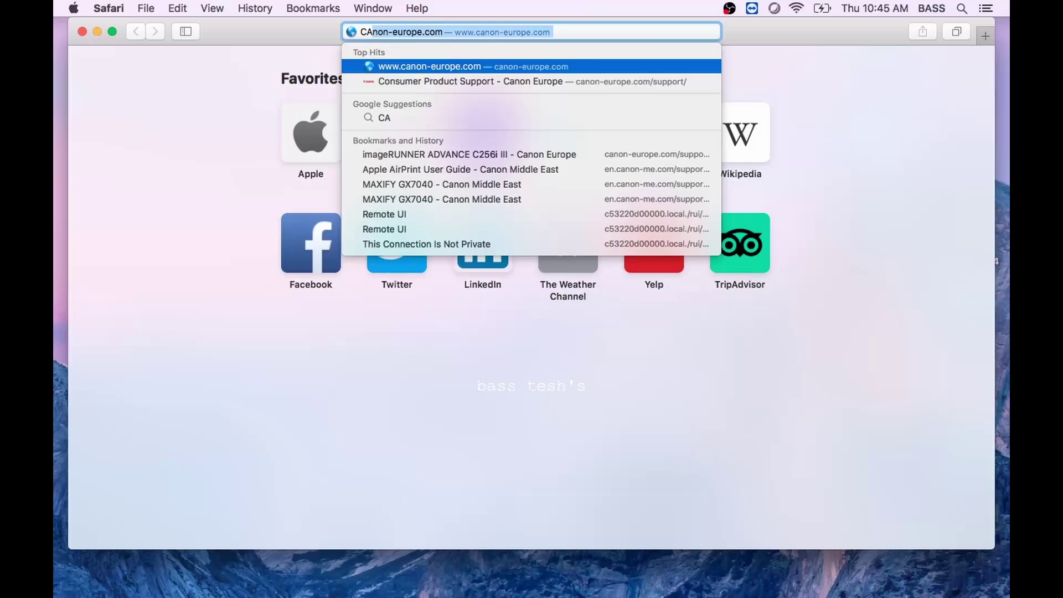
text(NON )
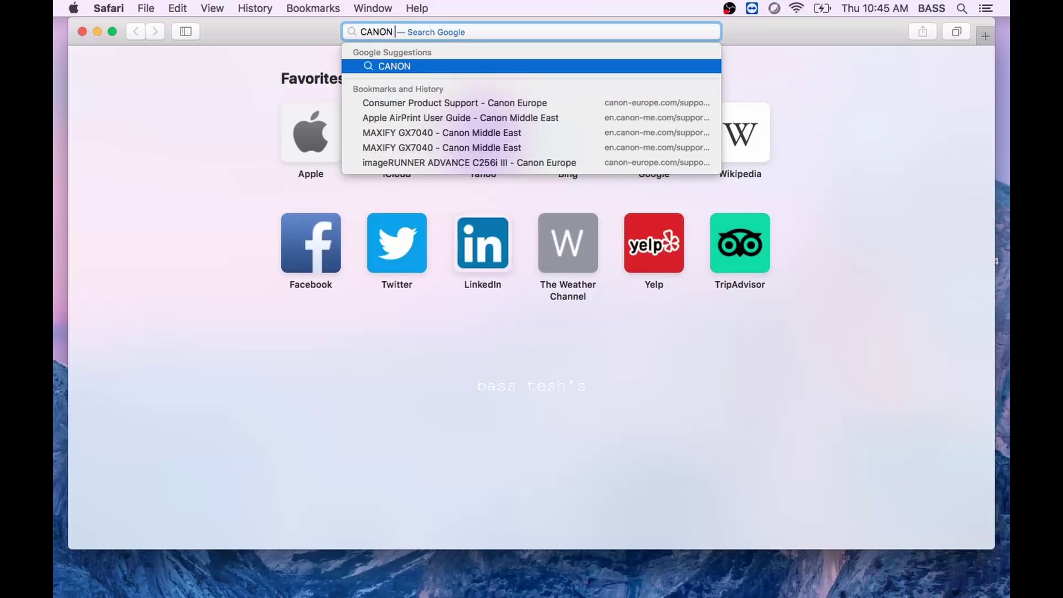
text(G 6)
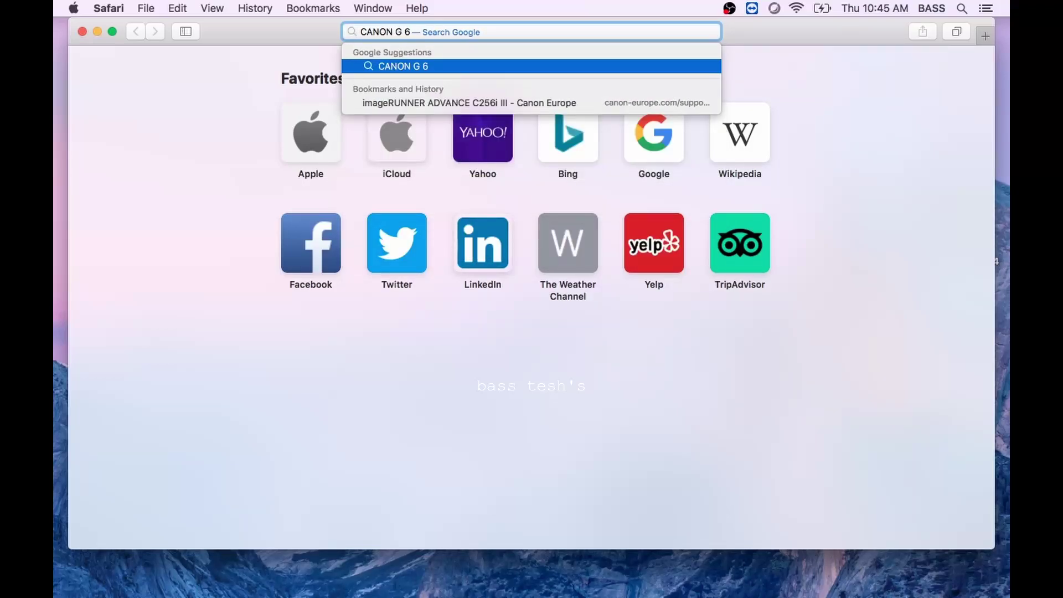
text(40 )
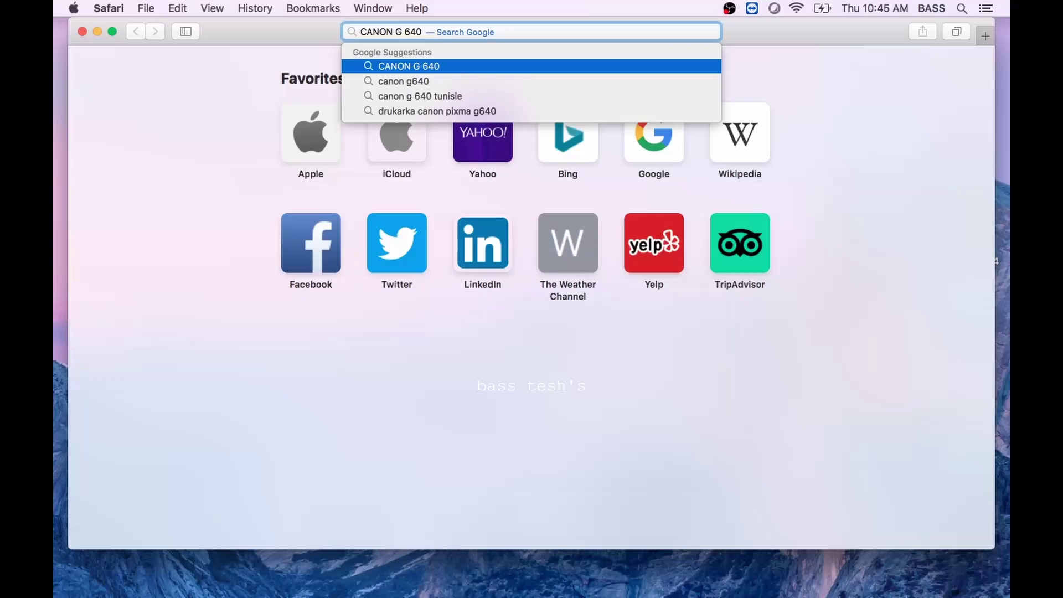
text(DRI)
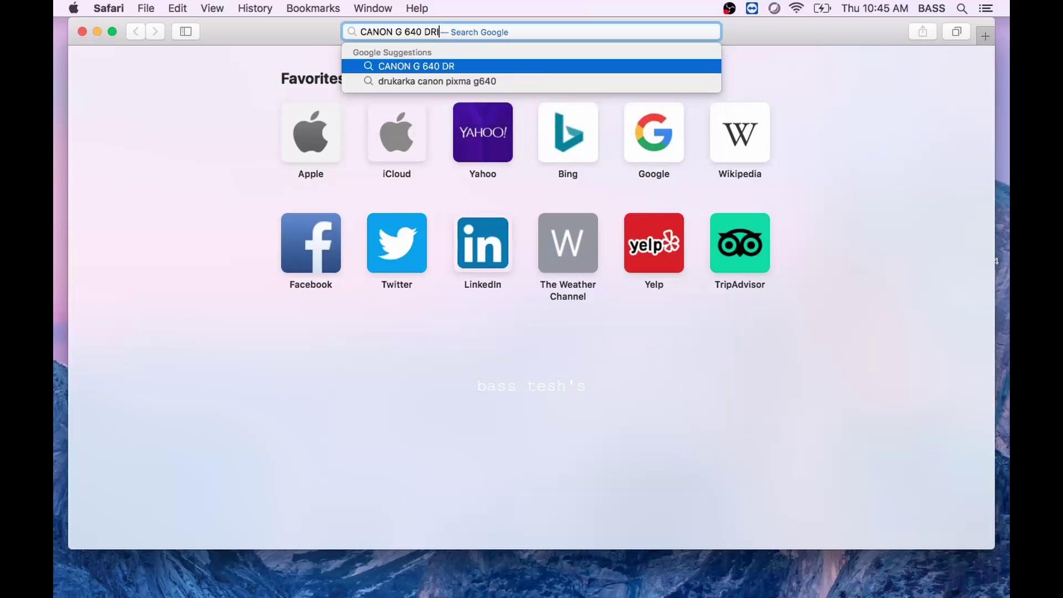
text(VER)
key(Return)
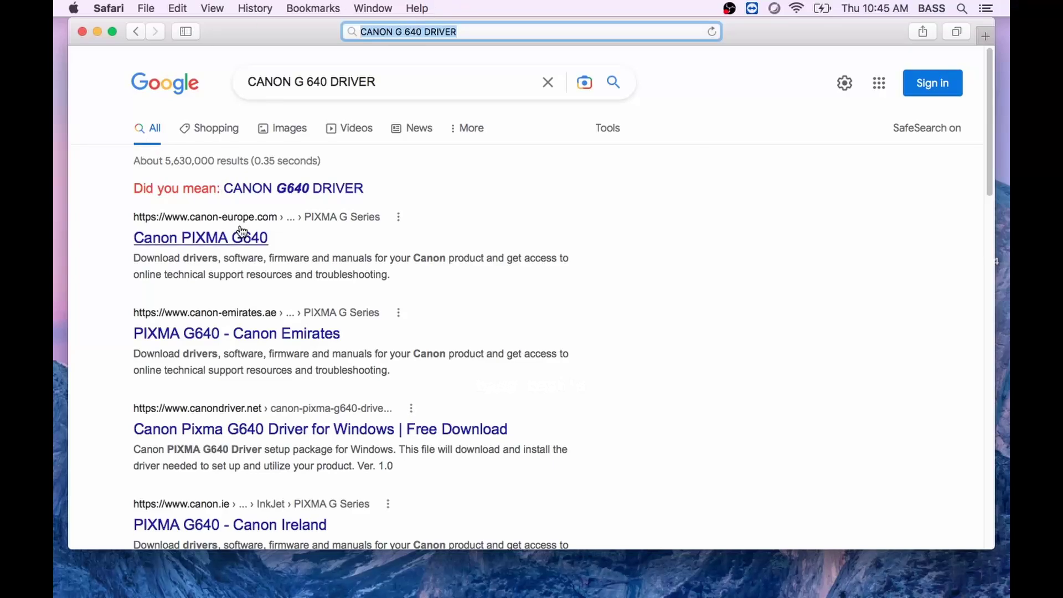
Open the Canon PIXMA G640 support page, highlight its AirPrint-only driver note, and dismiss the survey.
click(252, 239)
click(252, 238)
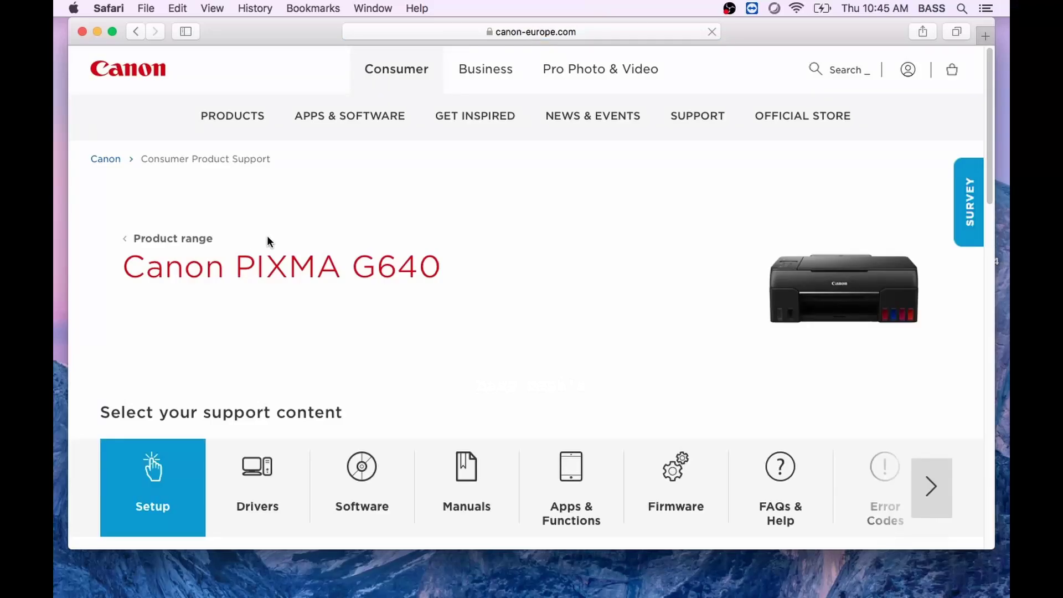
scroll(458, 266, down, 5)
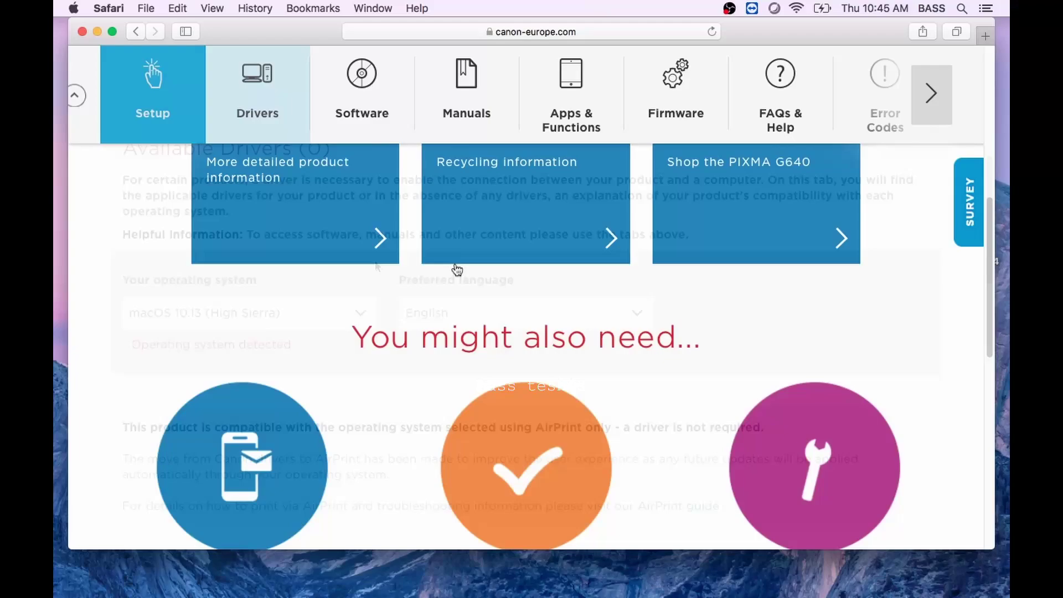
scroll(374, 268, down, 4)
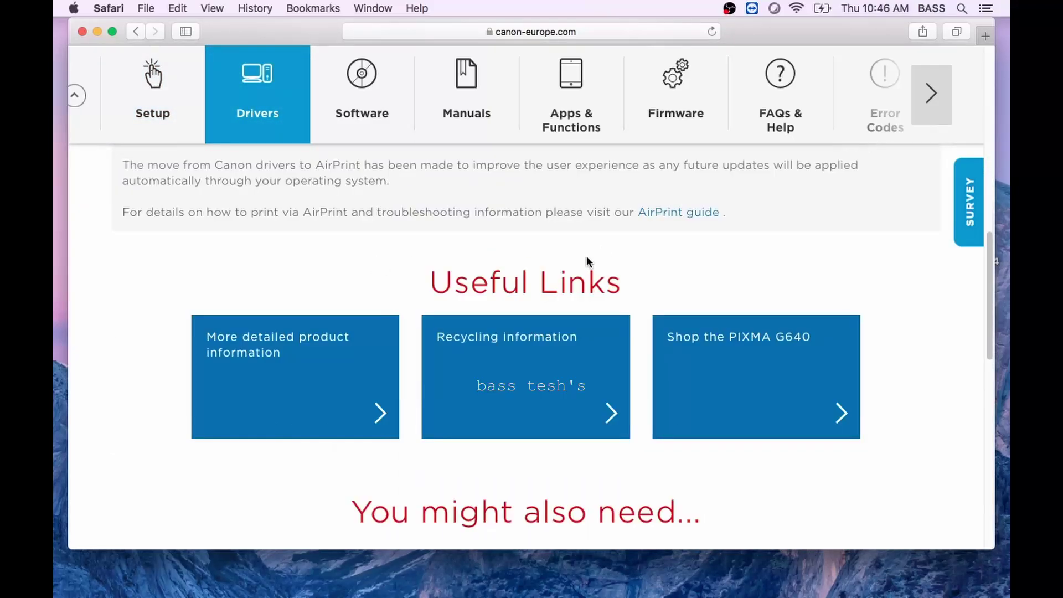
scroll(586, 260, up, 2)
drag(551, 241, 767, 237)
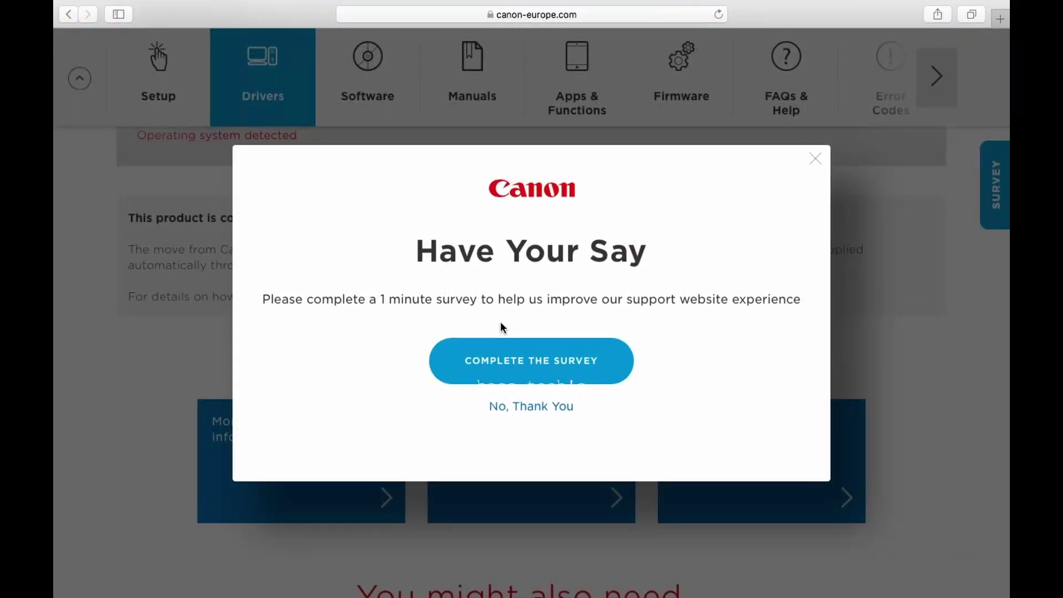
click(531, 399)
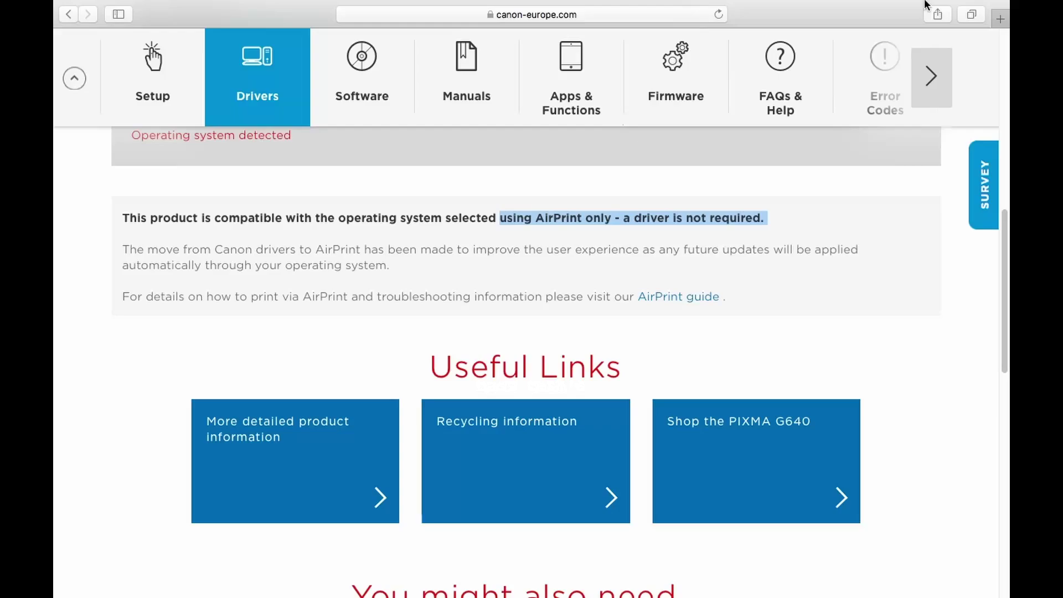
Open Printers & Scanners via Spotlight and add the Canon G600 series printer over AirPrint.
click(961, 9)
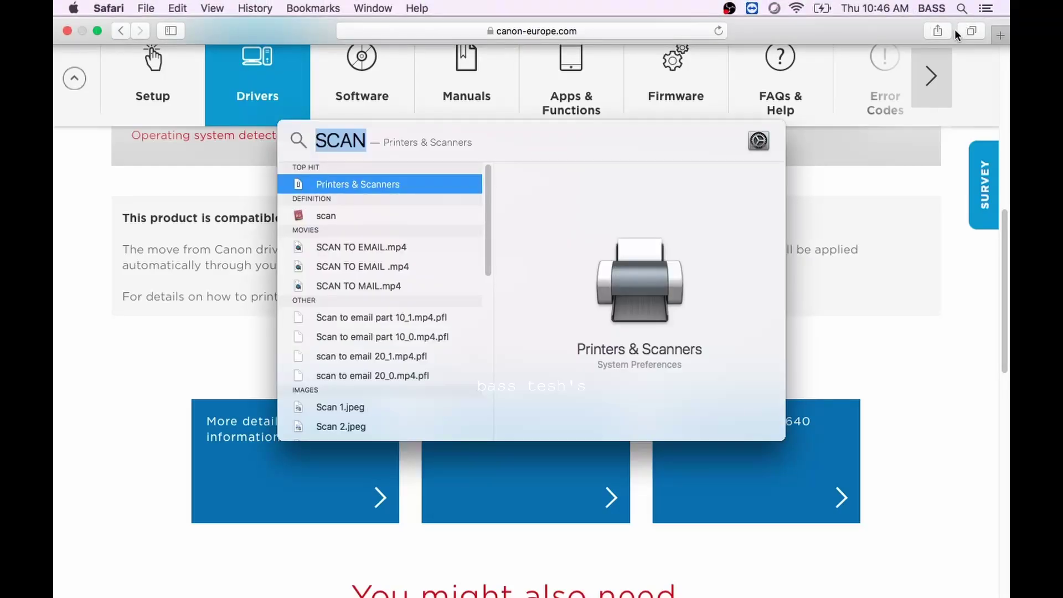
click(364, 187)
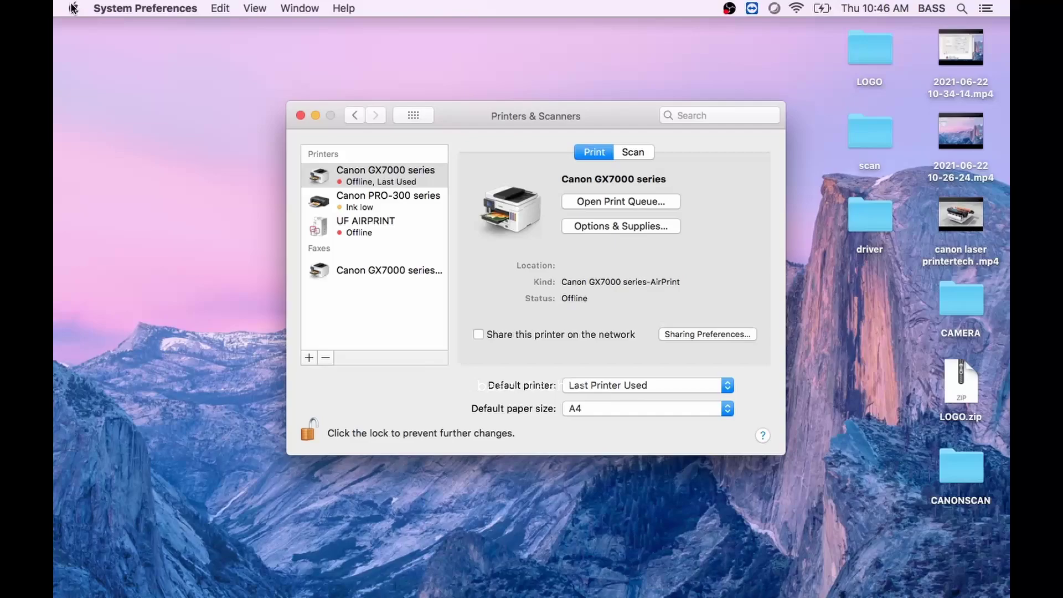
click(307, 358)
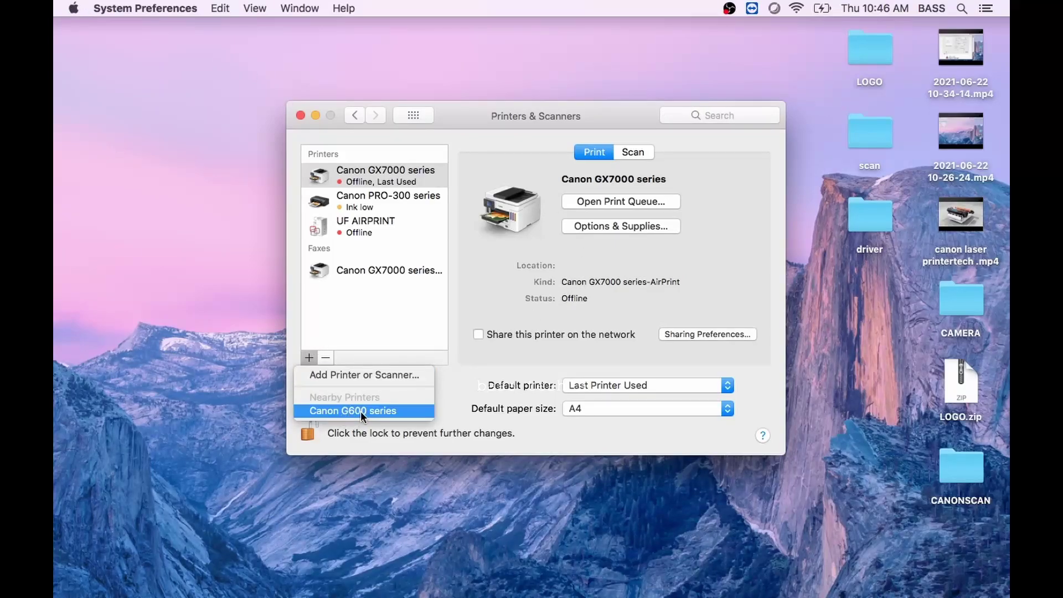
click(363, 374)
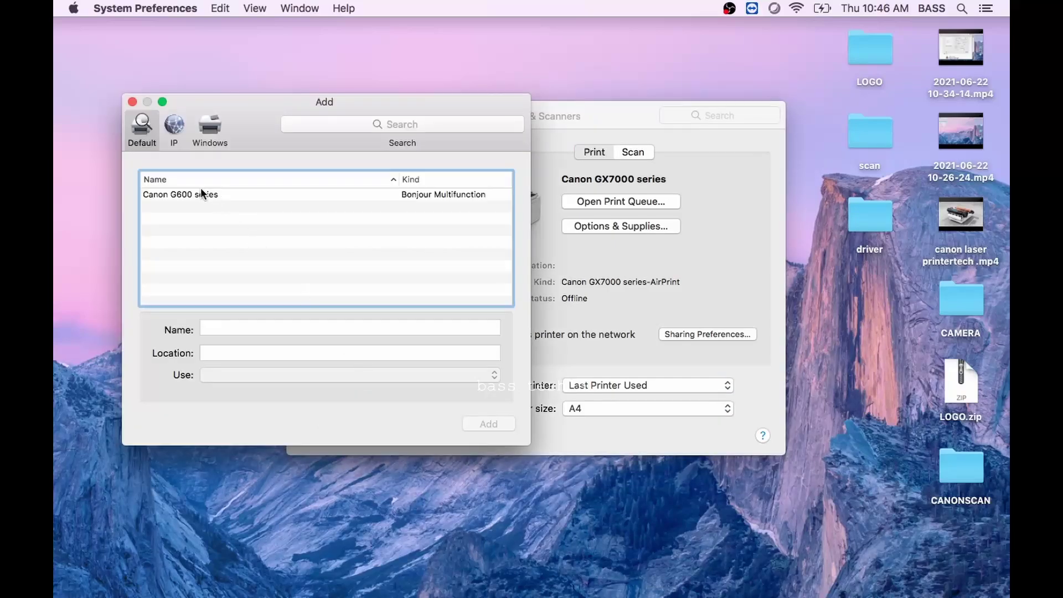
click(203, 194)
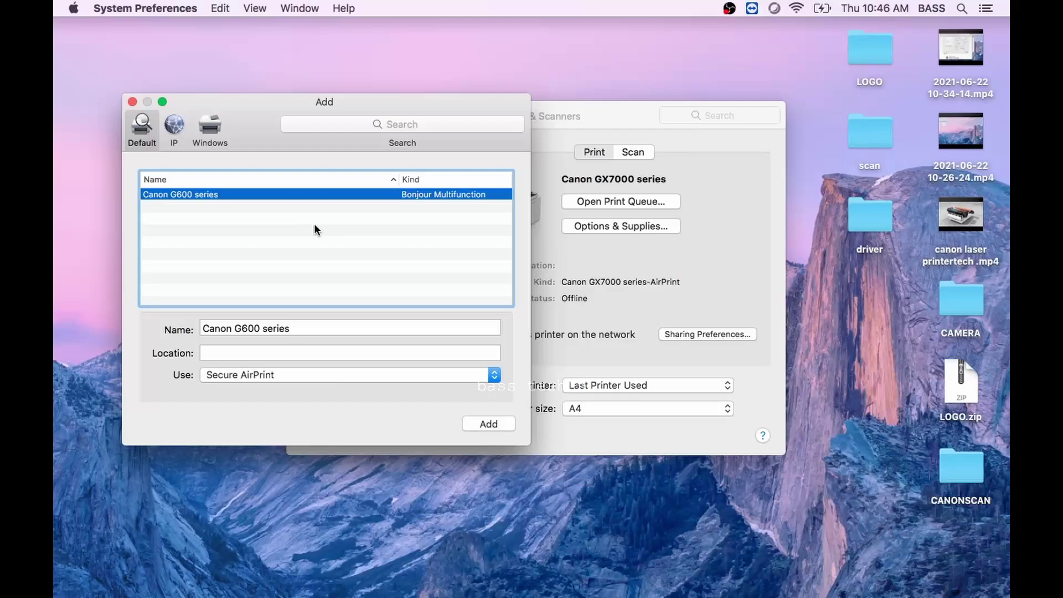
click(494, 423)
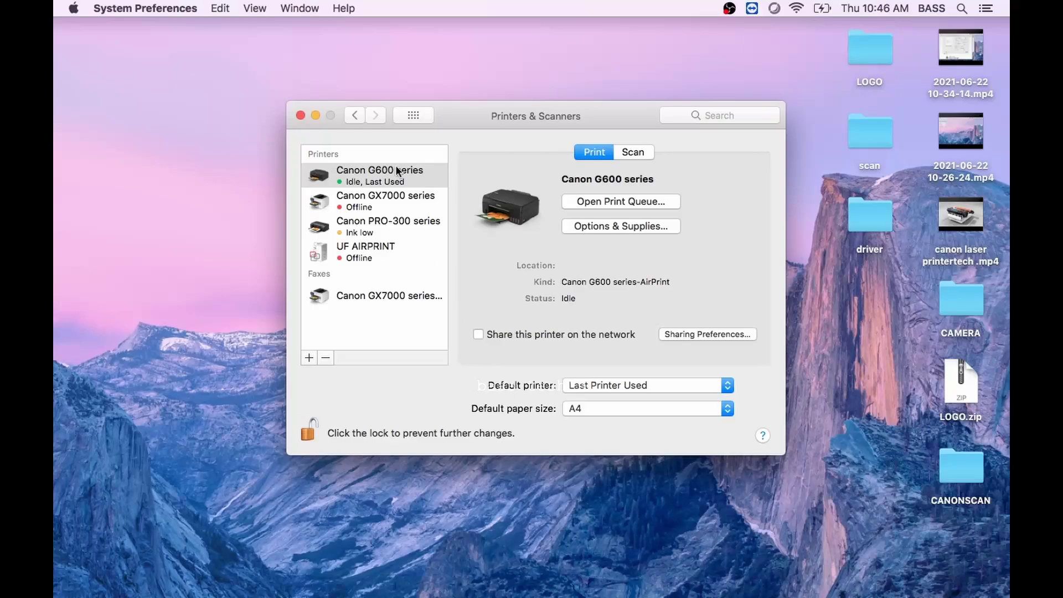
Open the Canon G600 series print queue, view its settings, cancel them, and close the queue.
double_click(386, 177)
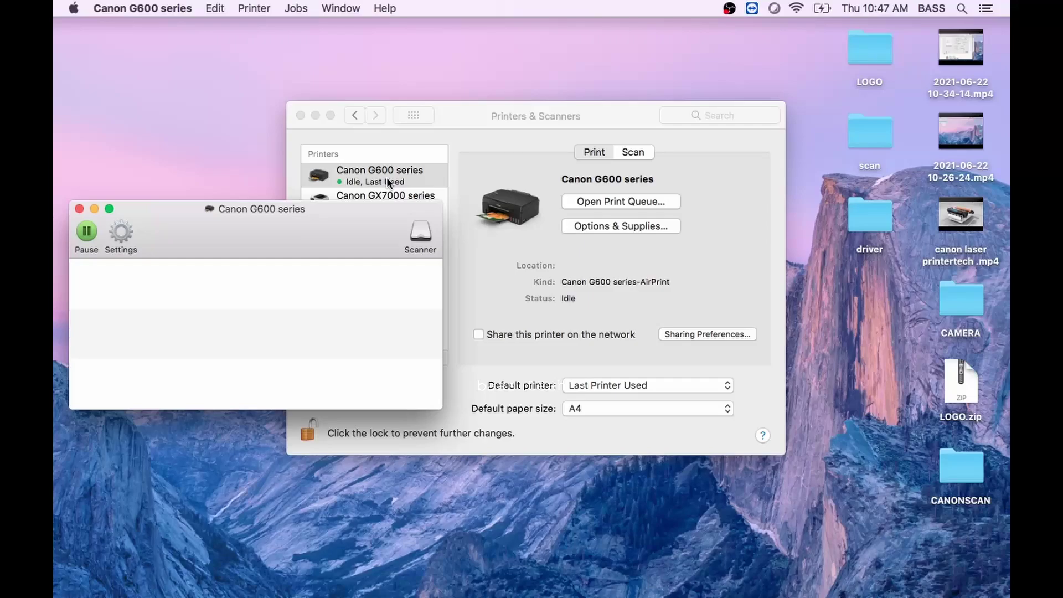
click(127, 234)
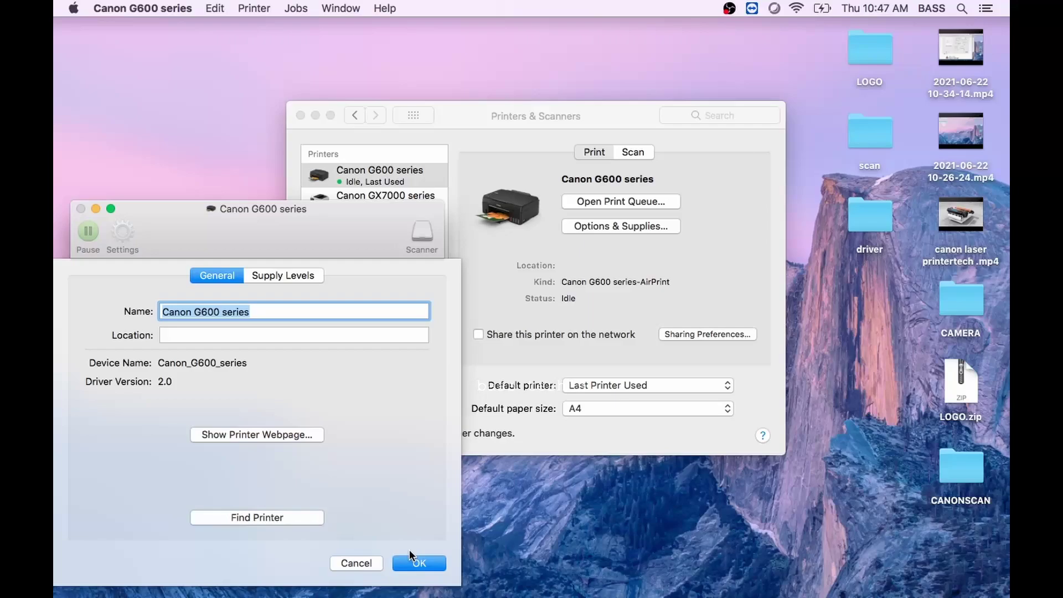
click(356, 563)
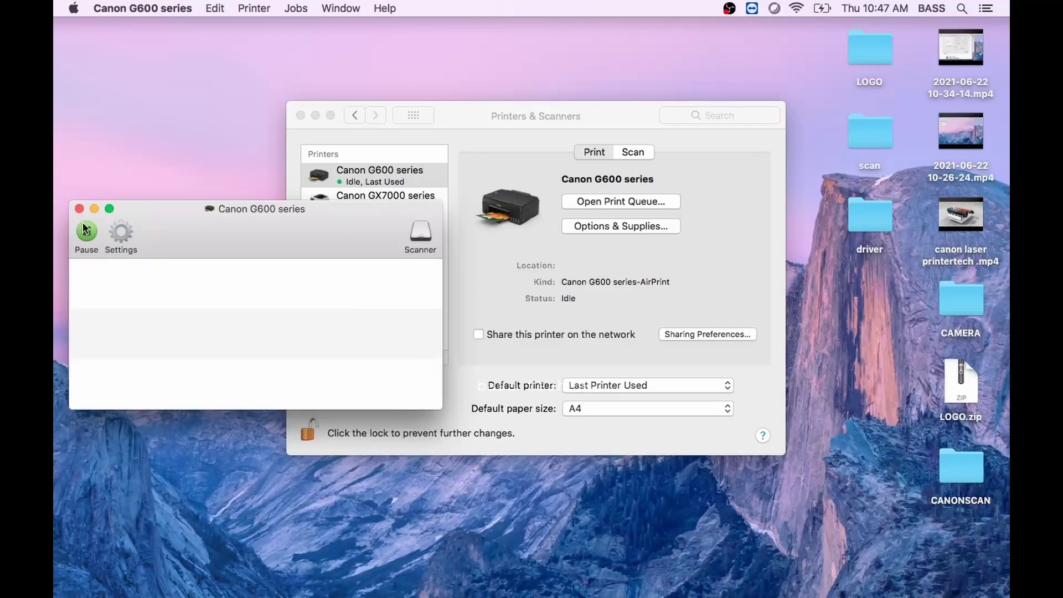
click(79, 209)
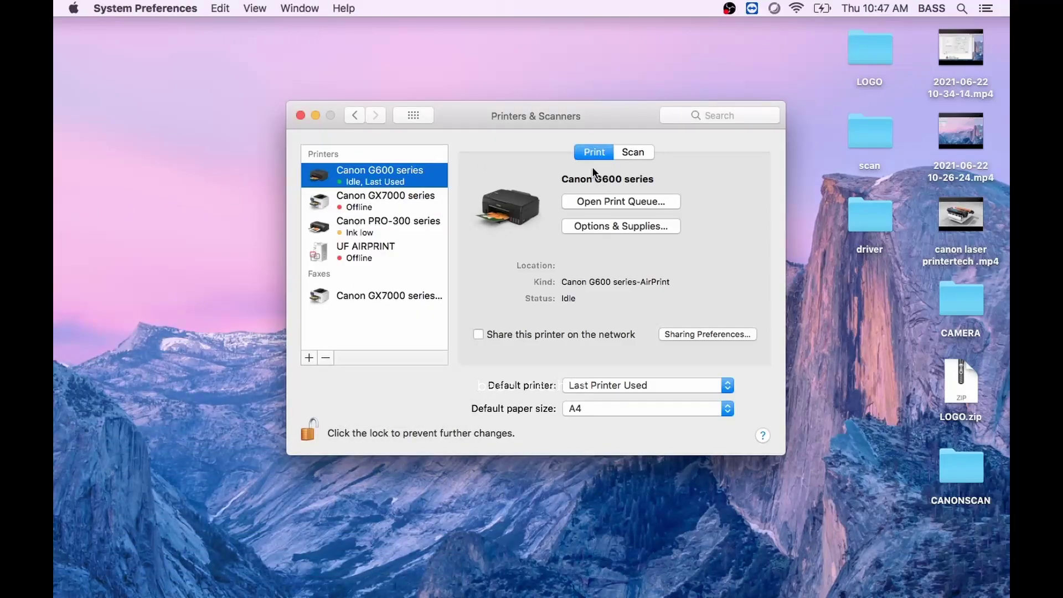
Check the Canon G600 series ink supply levels, identify the printer, and close Options & Supplies unchanged.
click(655, 227)
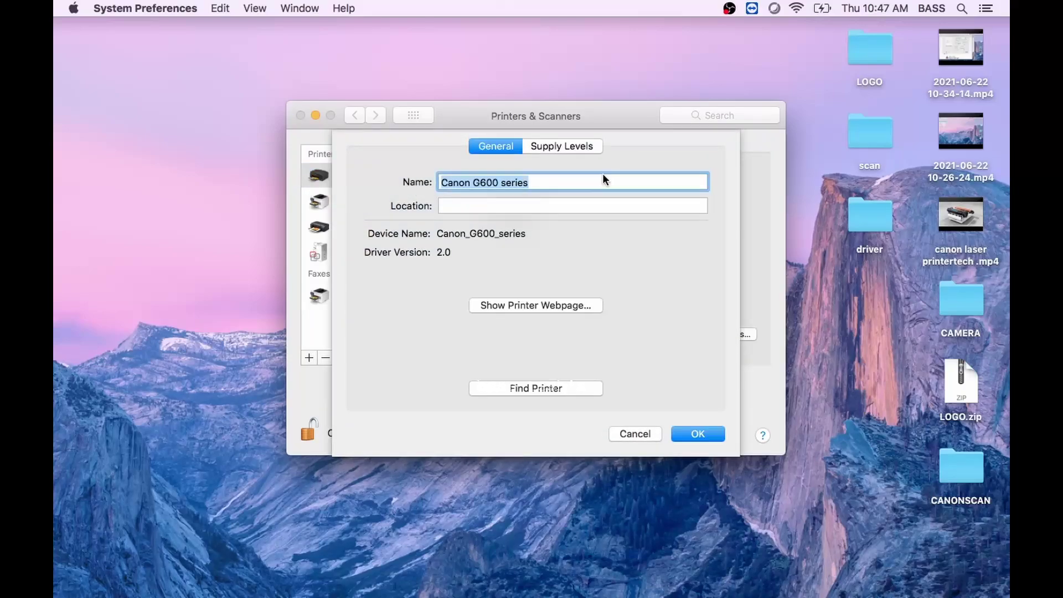
click(576, 147)
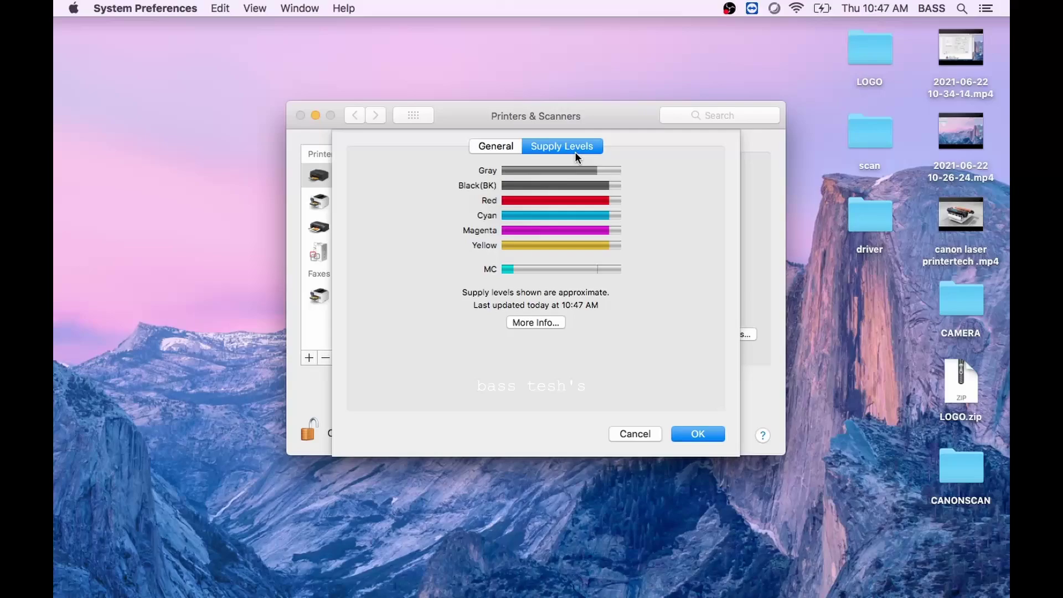
click(493, 146)
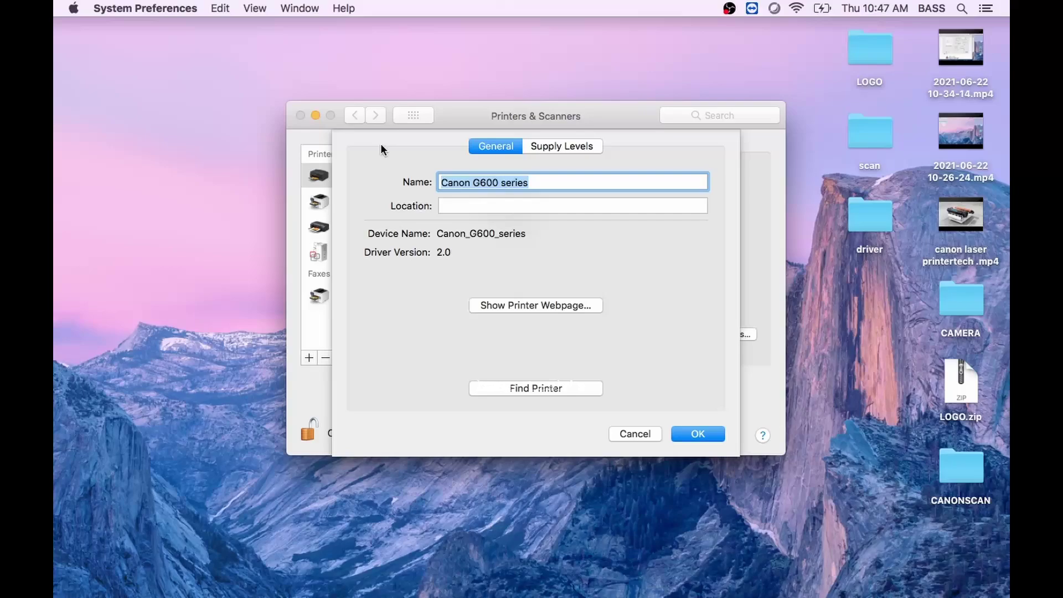
click(565, 388)
click(641, 436)
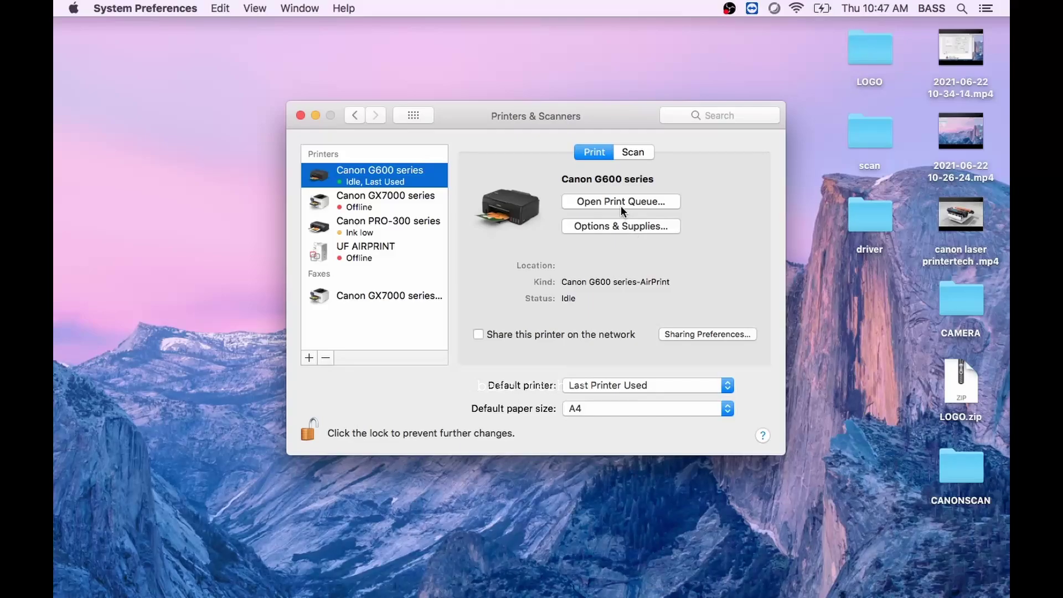
Open the Canon G600 series scanner from the printer's Scan tab.
click(633, 155)
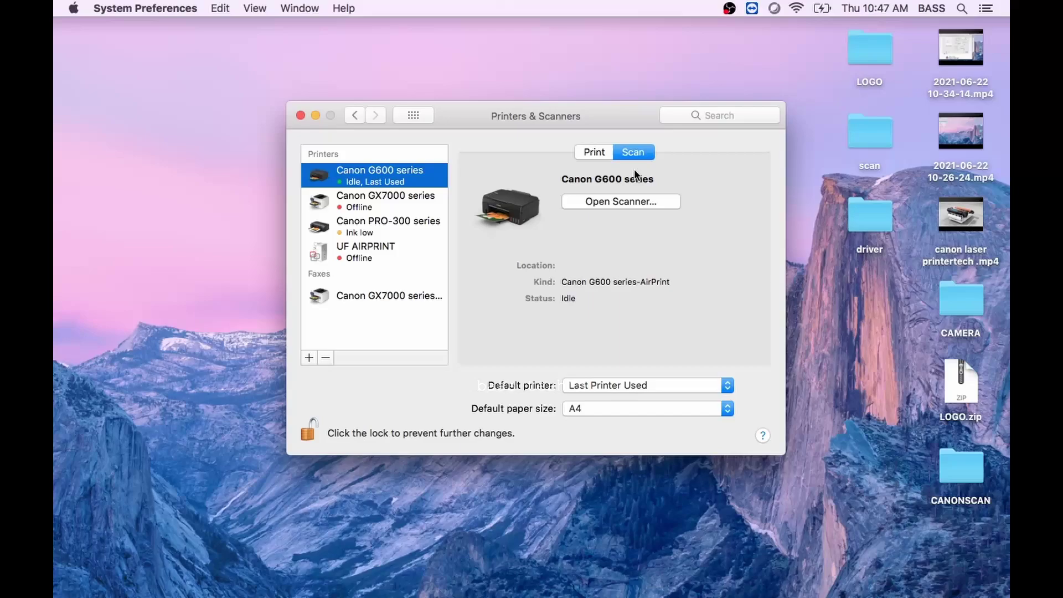
click(650, 201)
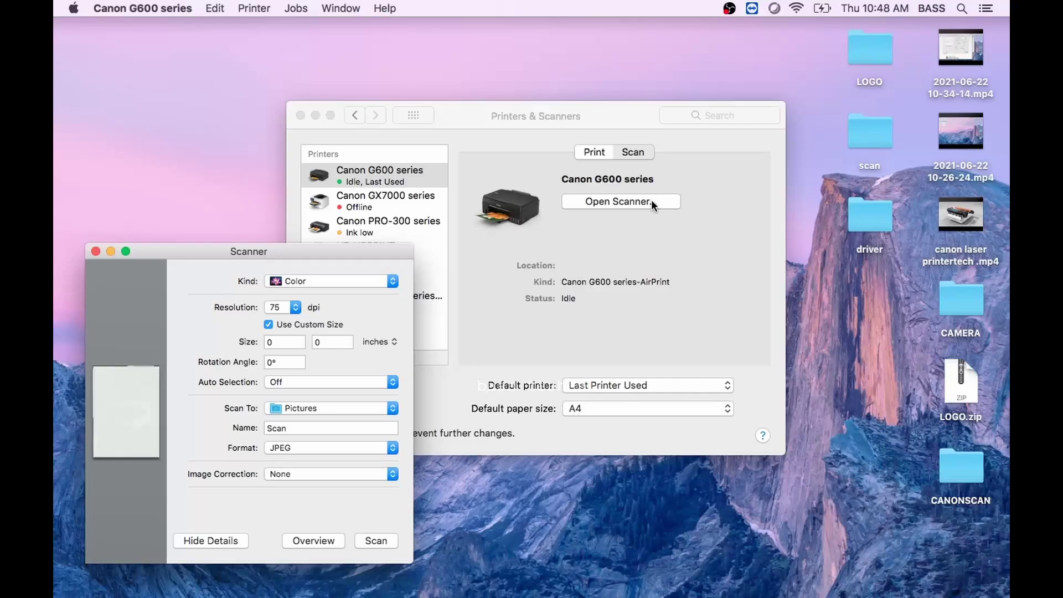
Preview the tiger picture full-screen, rename the scan to TIGER, and start scanning.
click(327, 541)
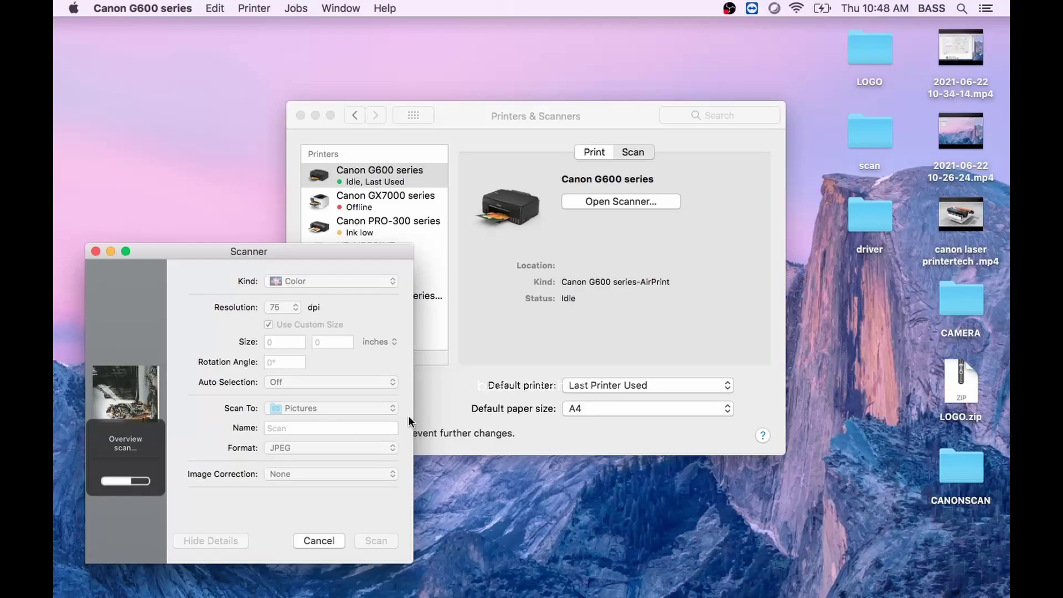
click(125, 251)
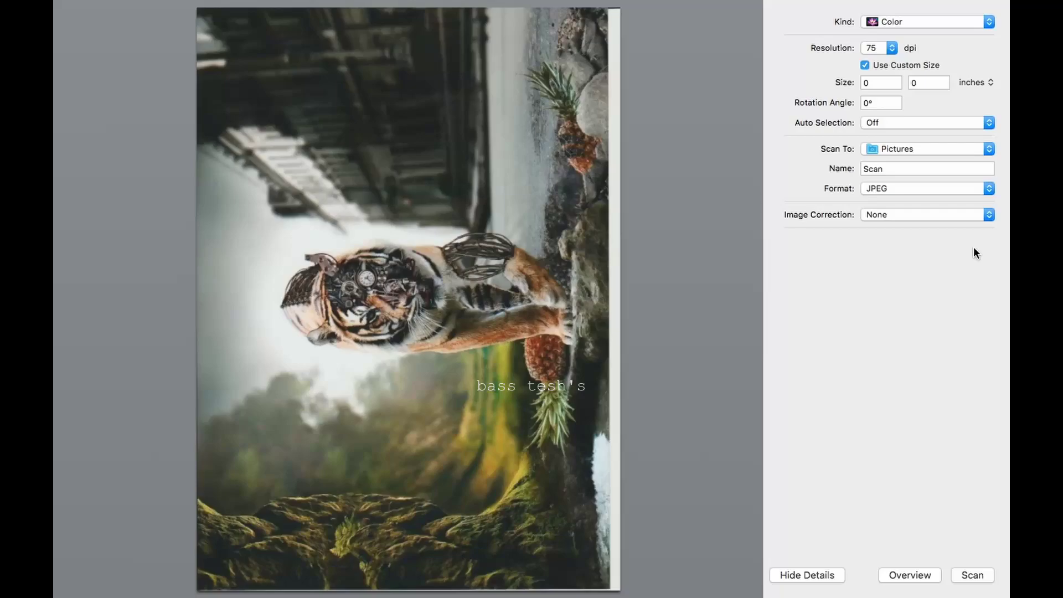
click(892, 169)
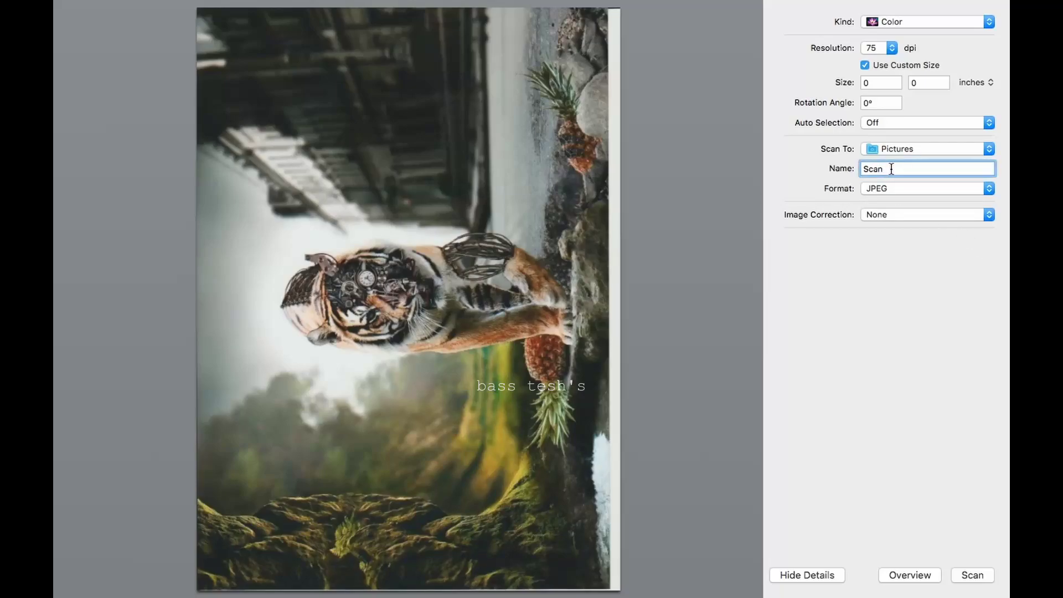
key(BackSpace)
key(BackSpace)
key(BackSpace)
key(BackSpace)
text(TIGER)
key(Return)
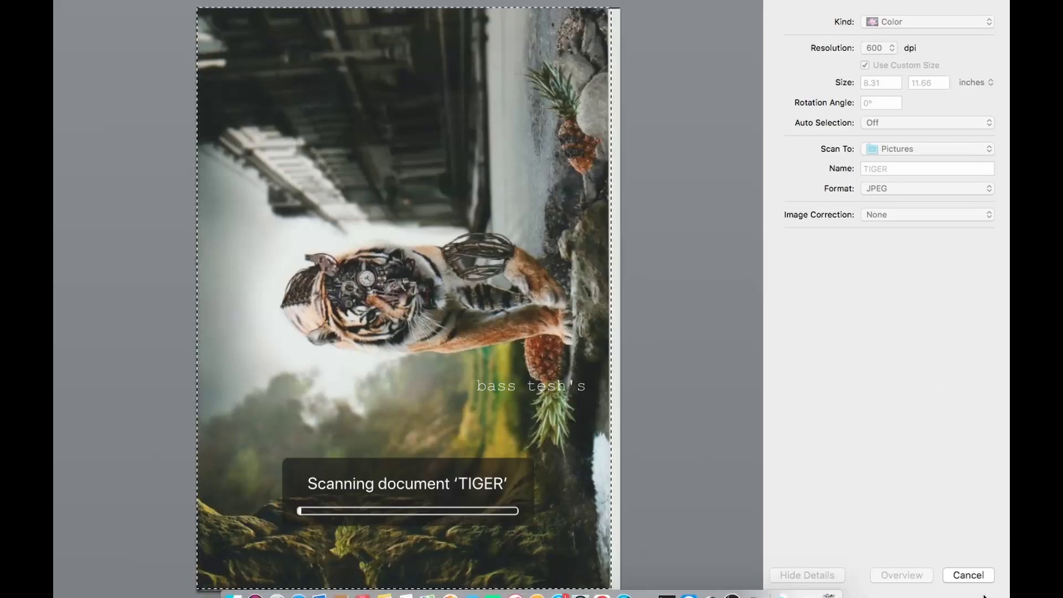
Cancel the running scan and rescan TIGER at 75 dpi as a JPEG.
click(966, 574)
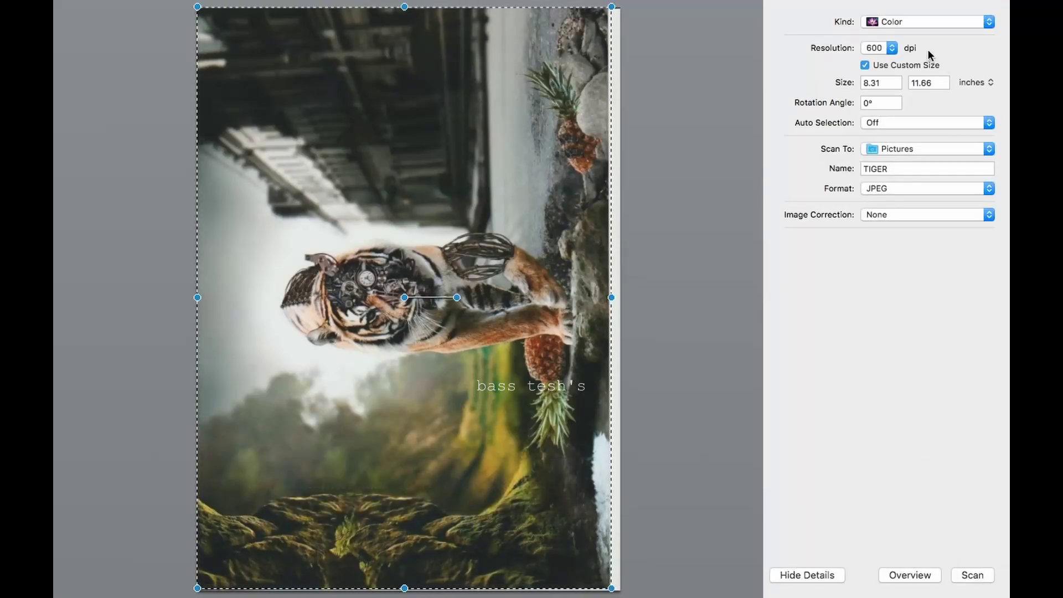
click(890, 48)
click(876, 24)
click(990, 190)
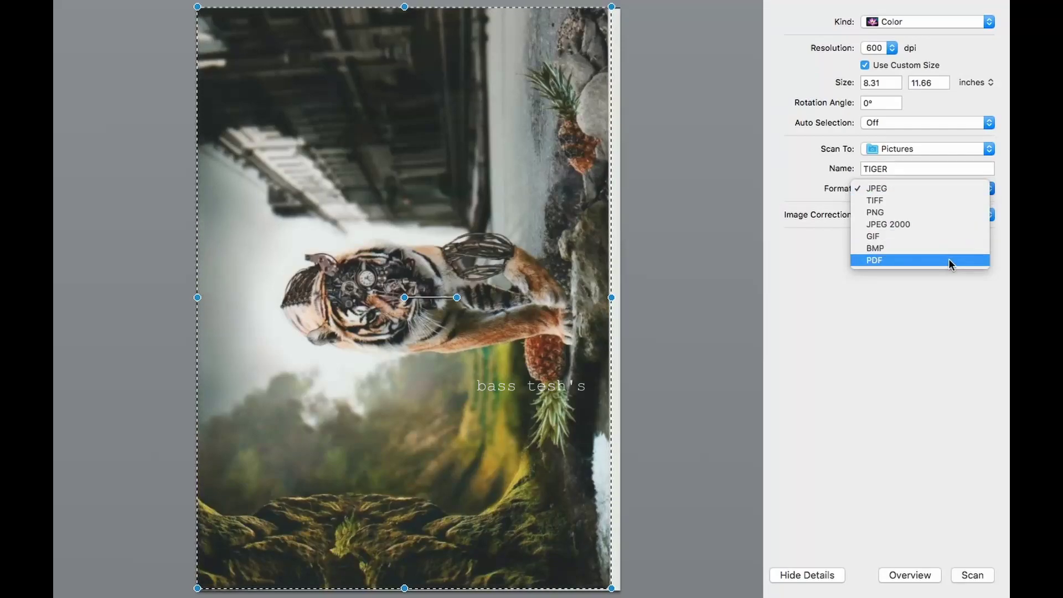
click(925, 360)
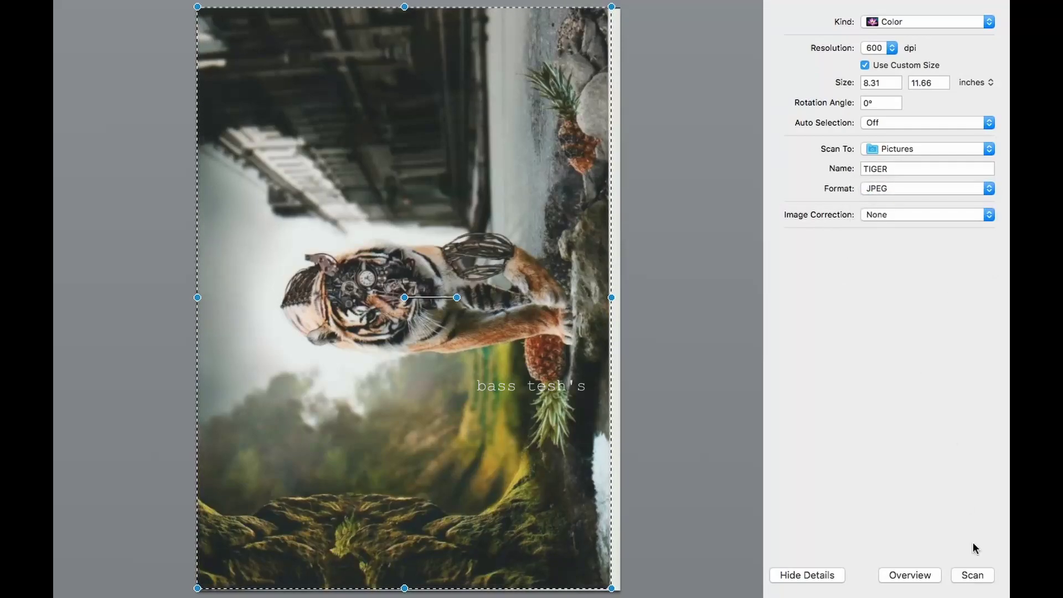
click(973, 575)
Search Spotlight for TIGER and open the saved TIGER.jpeg scan.
mouse_move(887, 5)
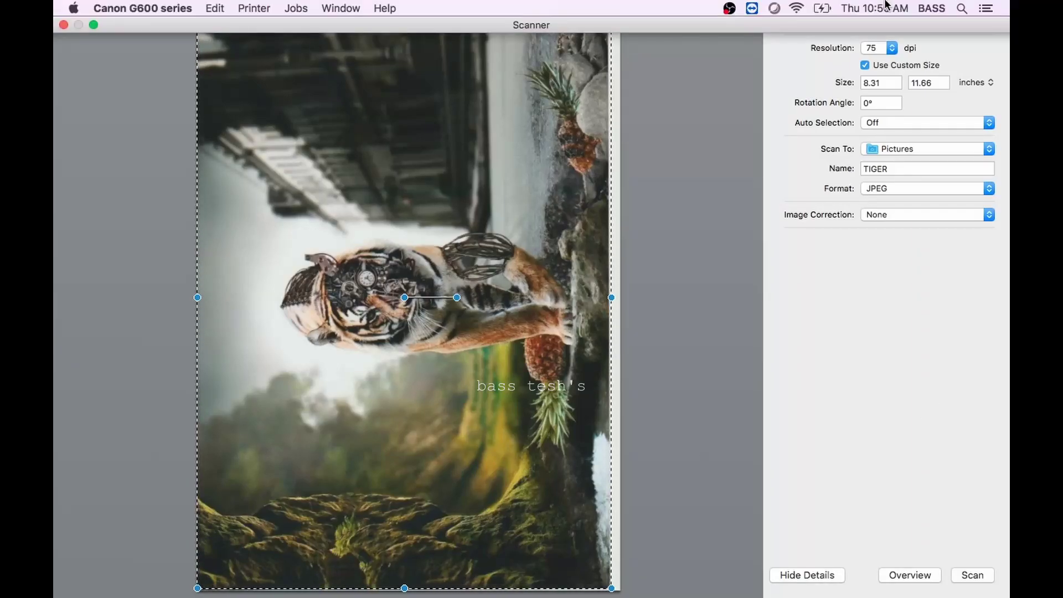
click(962, 8)
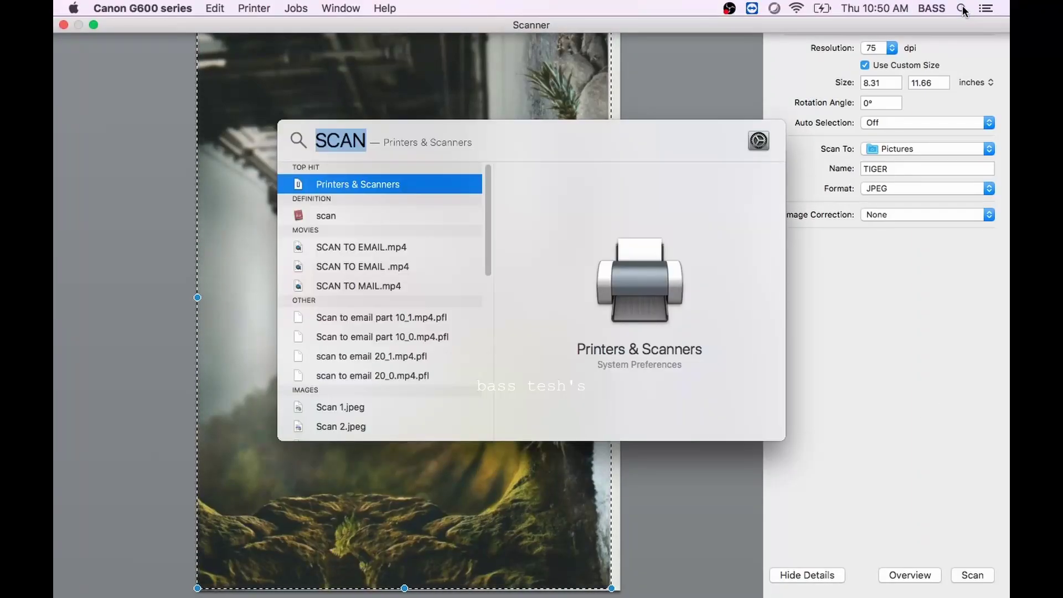
text(TIGER.jpeg)
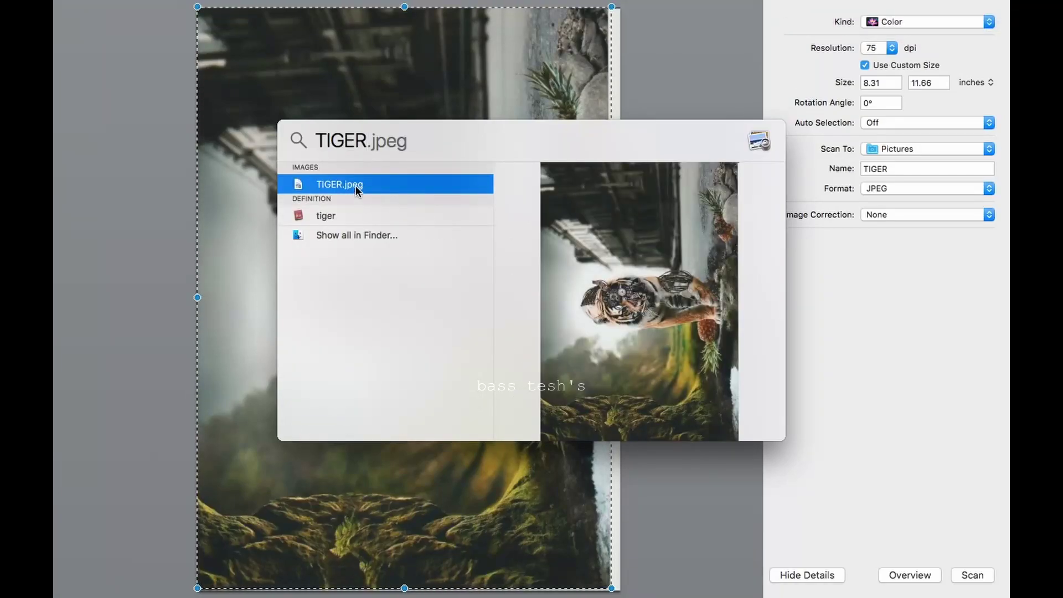
click(356, 184)
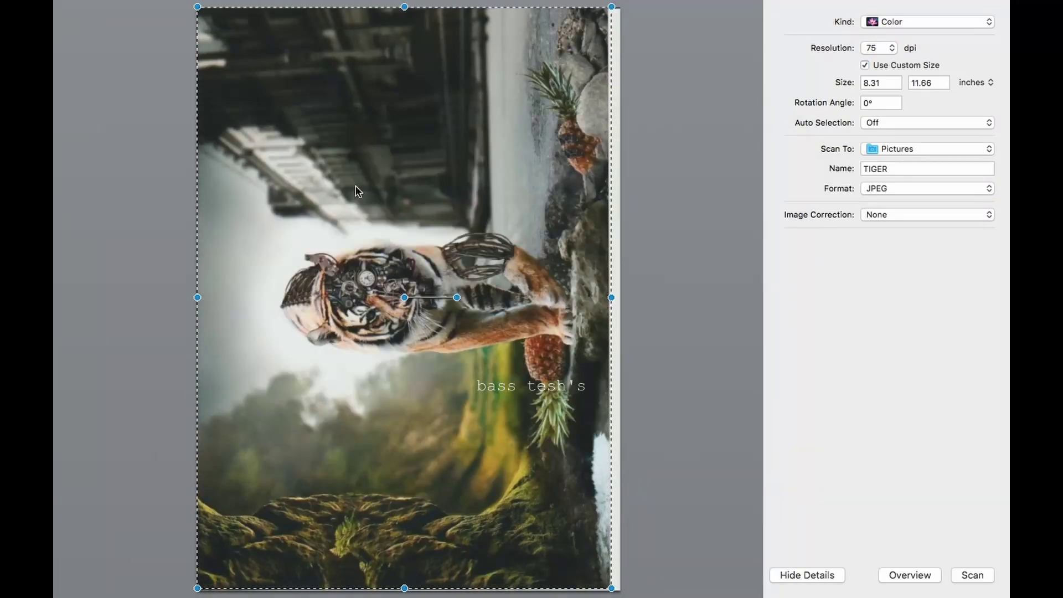